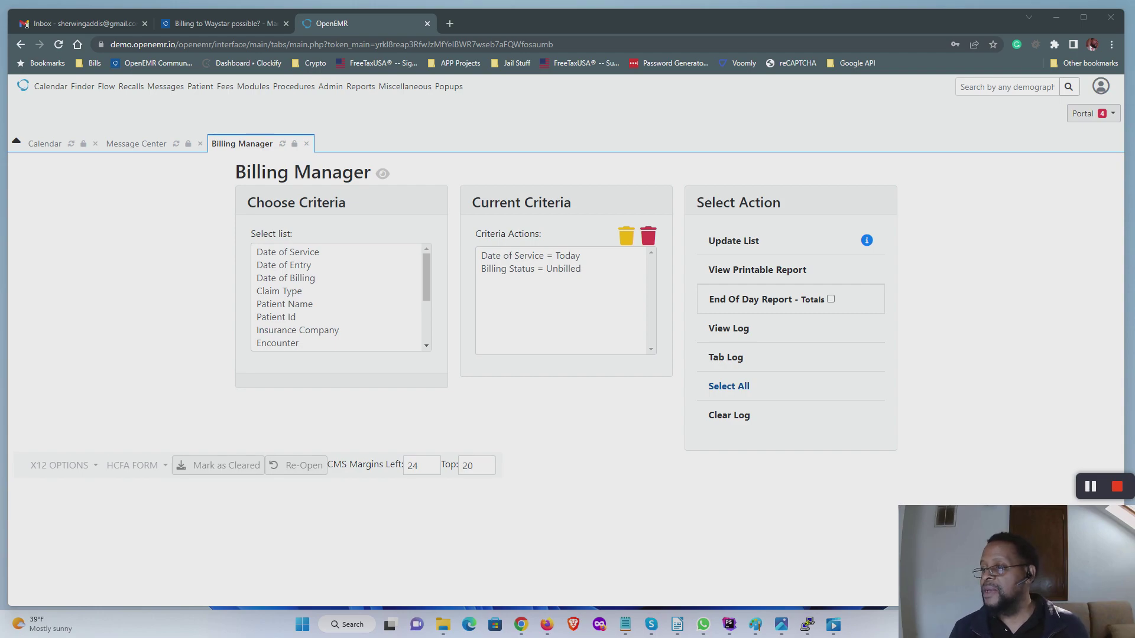
Step: Remove the Date of Service = Today criterion from the current criteria and update the claims list
{"action": "left_click", "coordinate": [591, 255]}
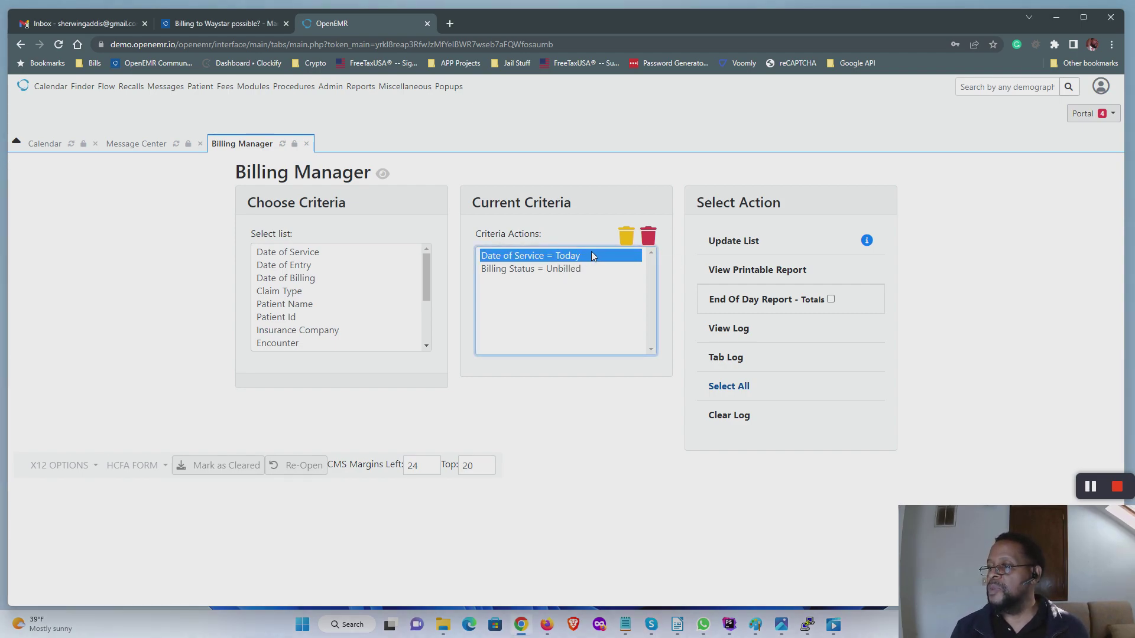
{"action": "left_click", "coordinate": [626, 238]}
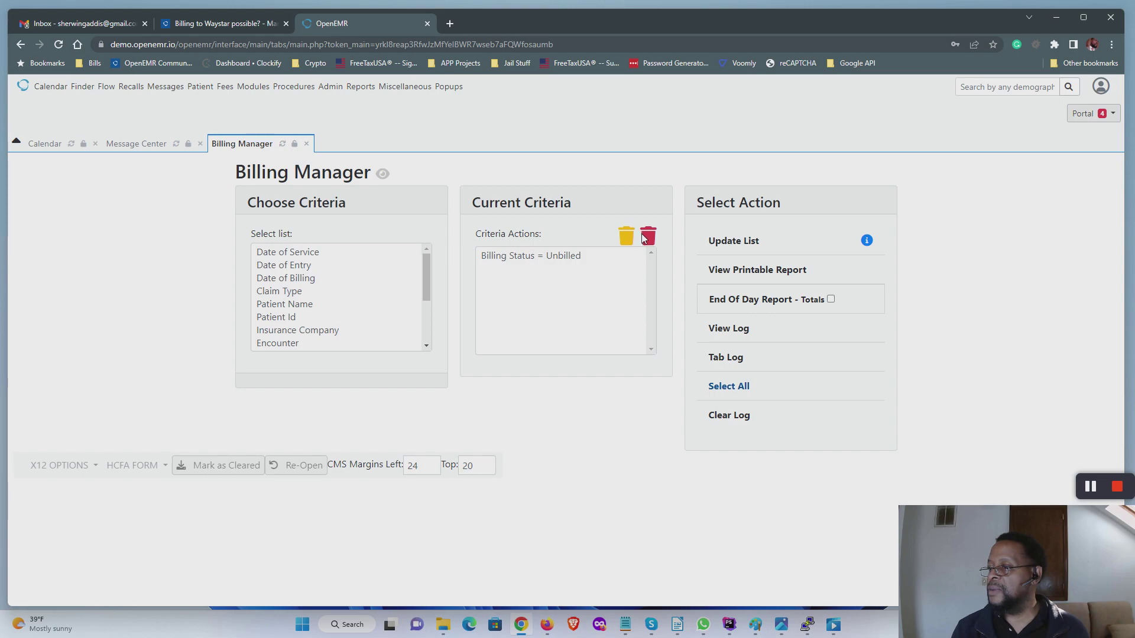
{"action": "left_click", "coordinate": [735, 242]}
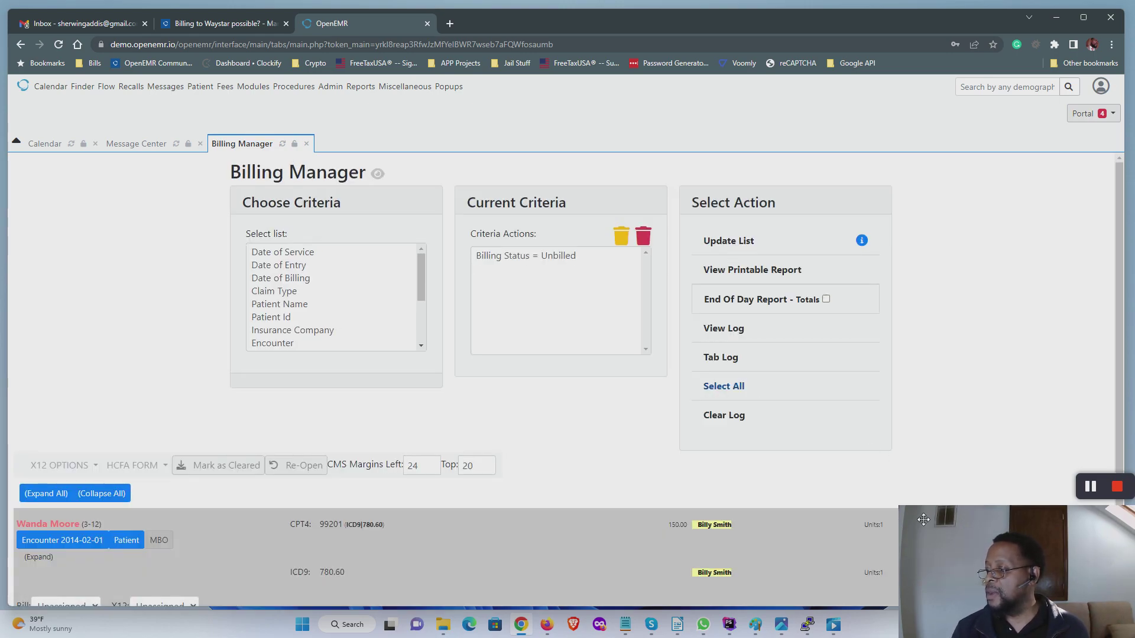
Step: Select the unbilled claim for the 2014-02-01 encounter and run its X12 processing as Validate Only
{"action": "left_click_drag", "start_coordinate": [973, 535], "coordinate": [985, 336]}
{"action": "left_click", "coordinate": [1055, 524]}
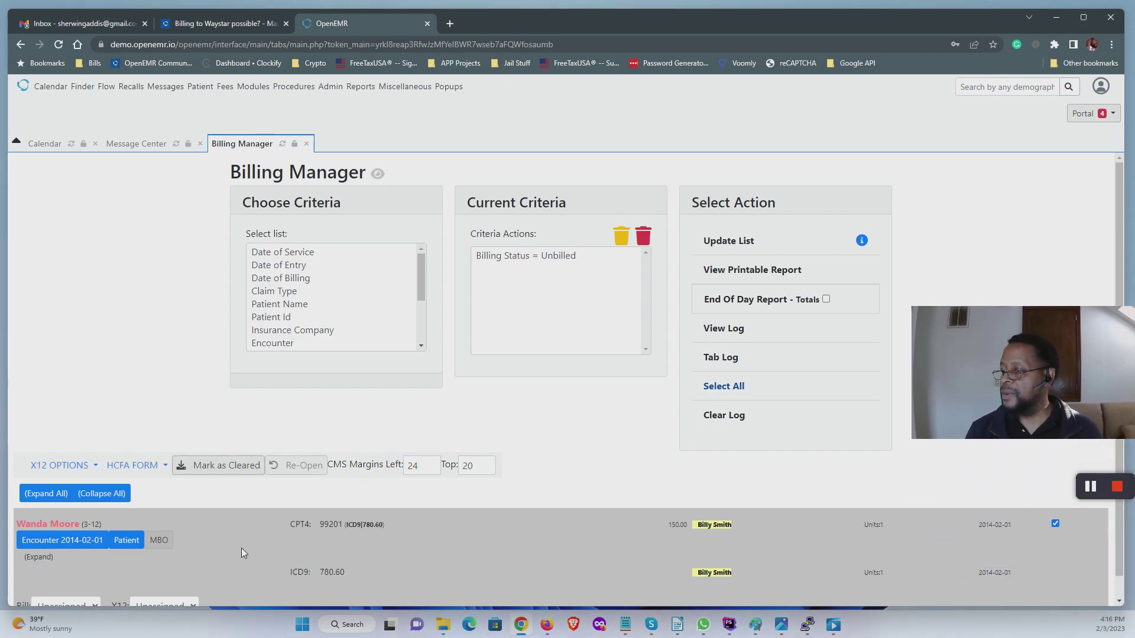
{"action": "left_click", "coordinate": [78, 470]}
{"action": "left_click", "coordinate": [76, 491]}
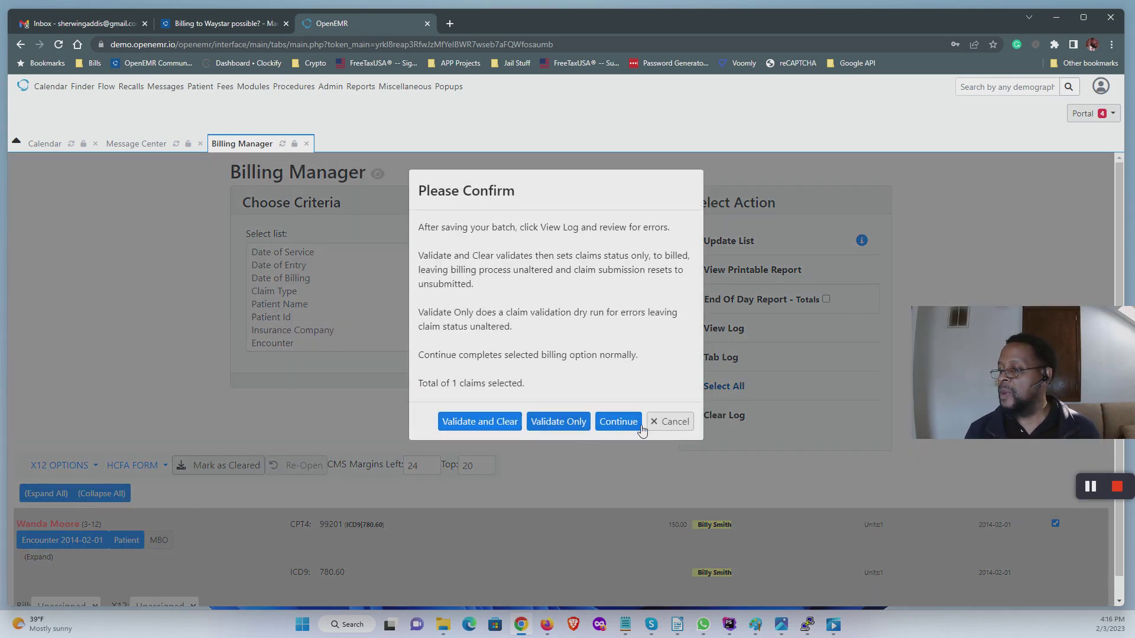
{"action": "left_click", "coordinate": [573, 427]}
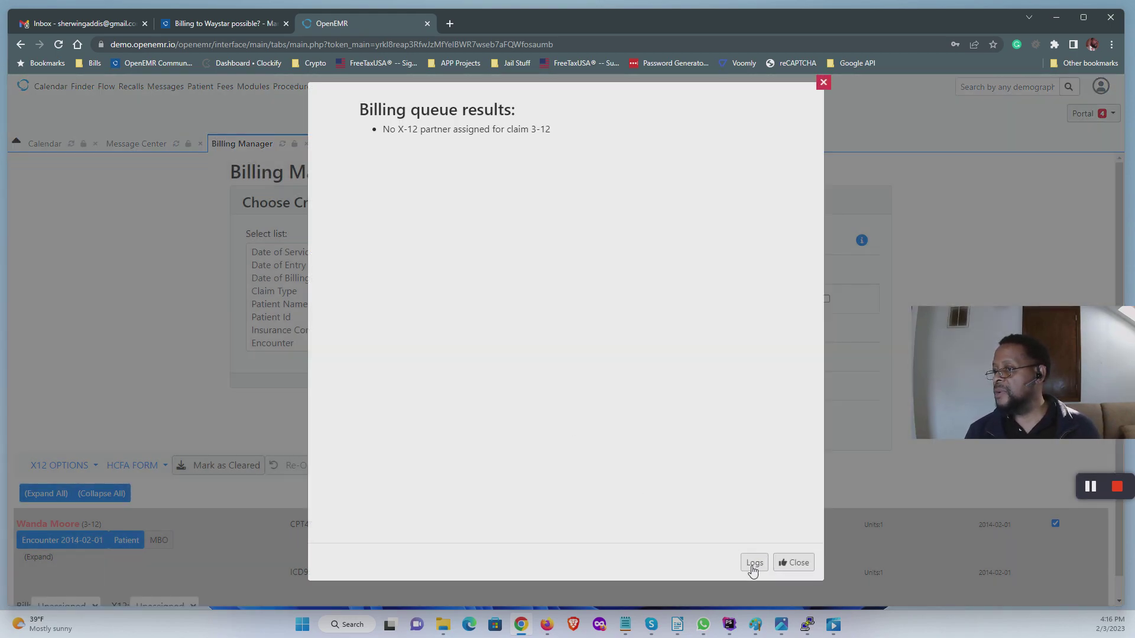
Step: Review the billing log from the validation results, and close both the log and the results
{"action": "left_click", "coordinate": [753, 569]}
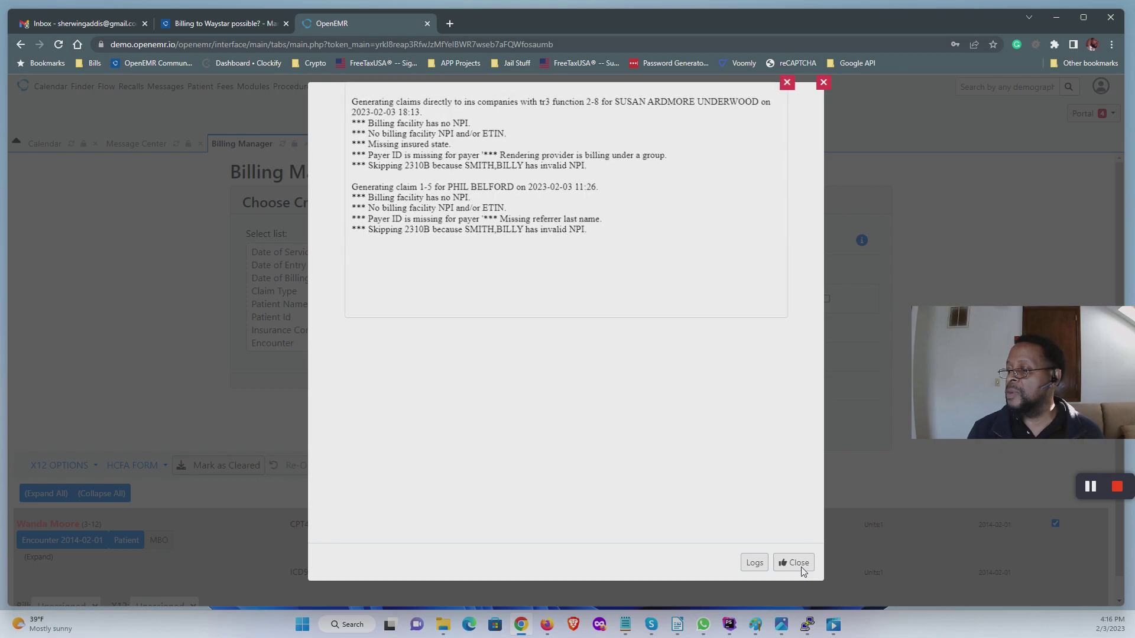
{"action": "left_click", "coordinate": [786, 82]}
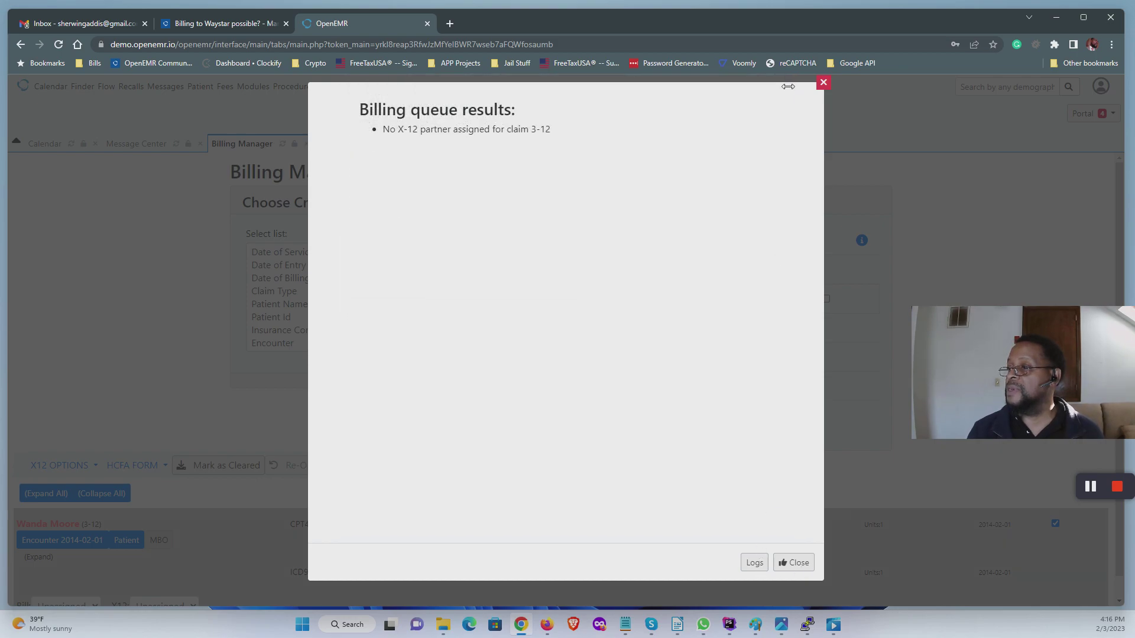
{"action": "left_click", "coordinate": [822, 82]}
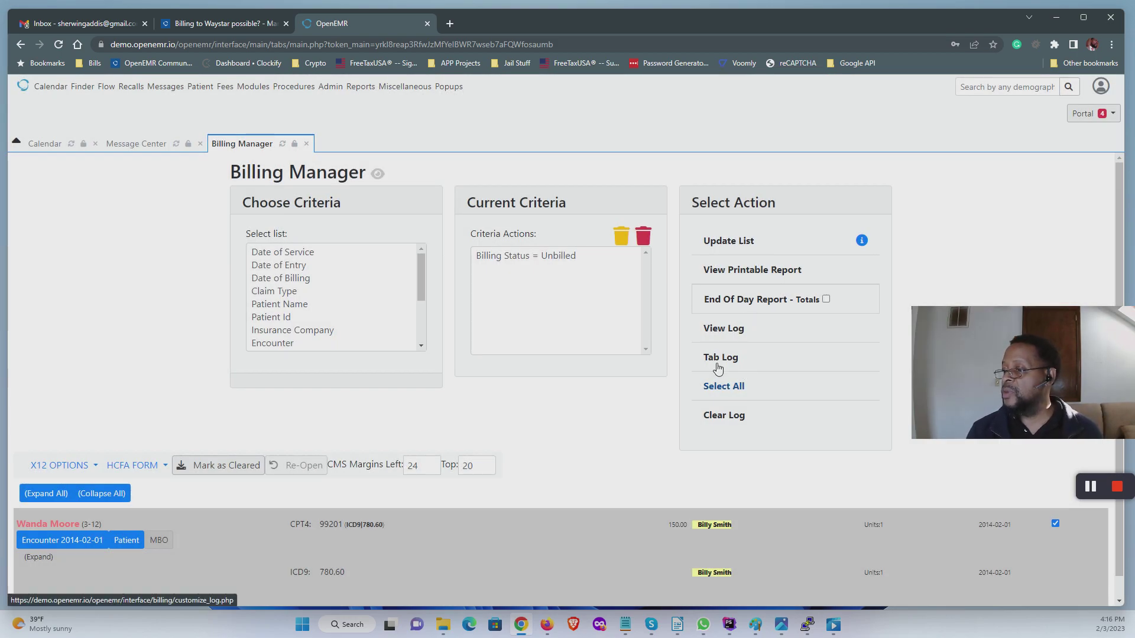
Step: Open the billing log on its own browser page, try it as a separate window, and return to the Billing Manager
{"action": "left_click", "coordinate": [722, 361]}
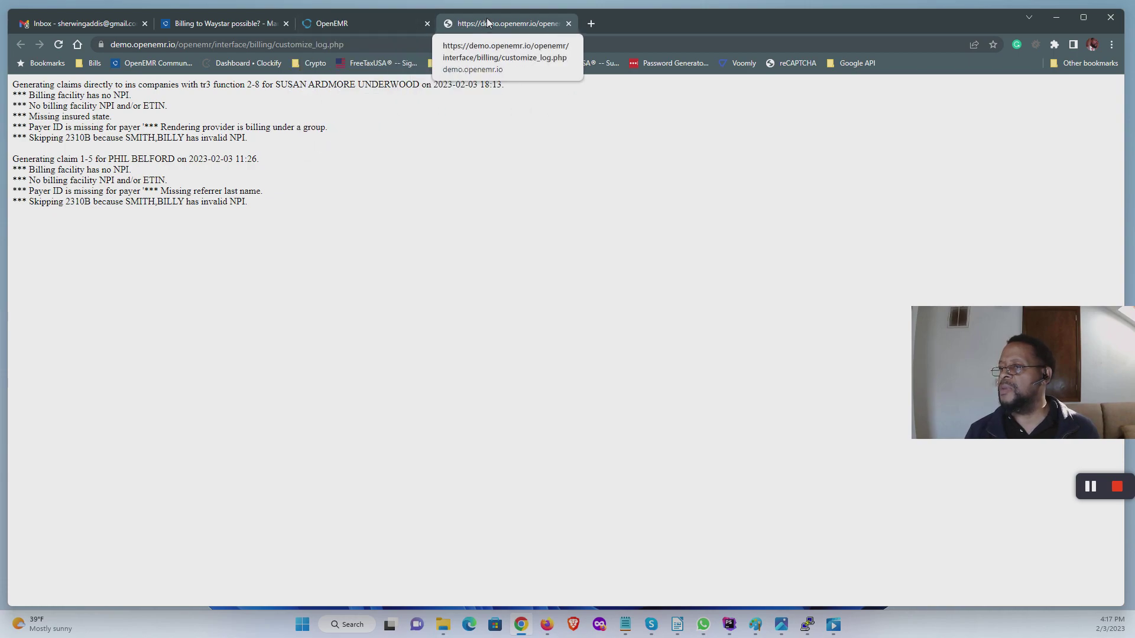
{"action": "left_click_drag", "start_coordinate": [487, 22], "coordinate": [850, 59]}
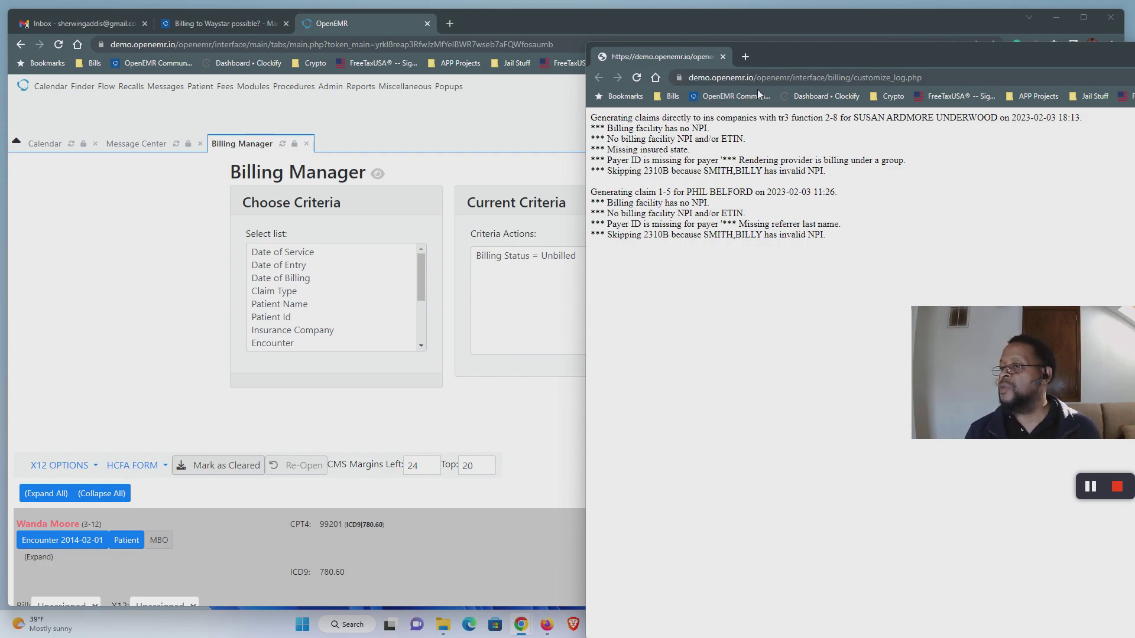
{"action": "left_click_drag", "start_coordinate": [659, 69], "coordinate": [721, 2]}
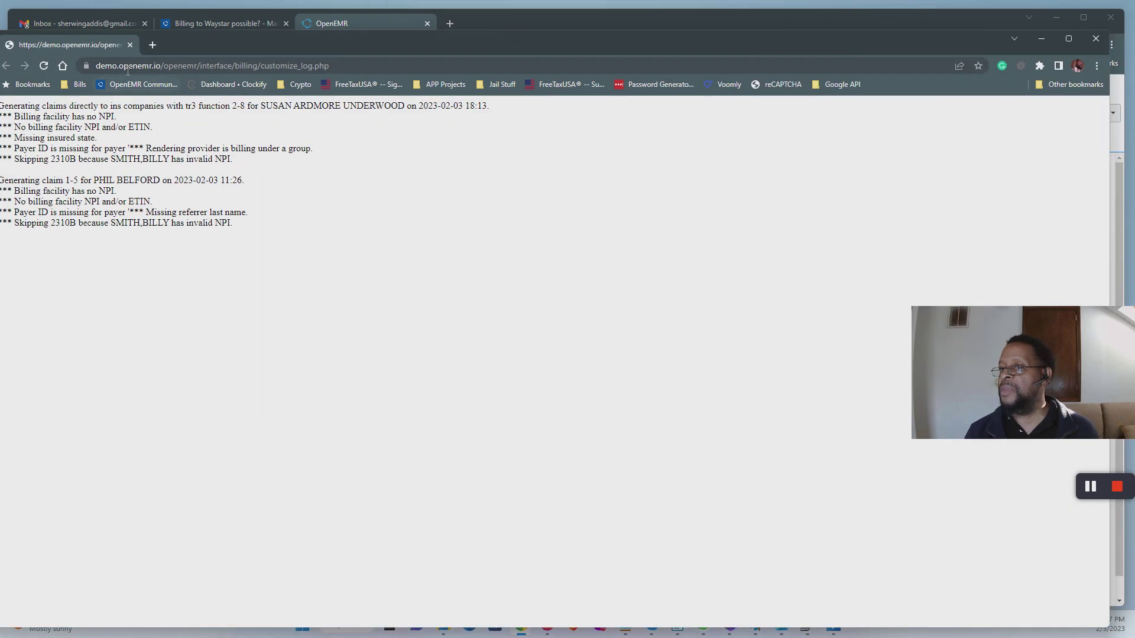
{"action": "left_click_drag", "start_coordinate": [94, 50], "coordinate": [366, 37]}
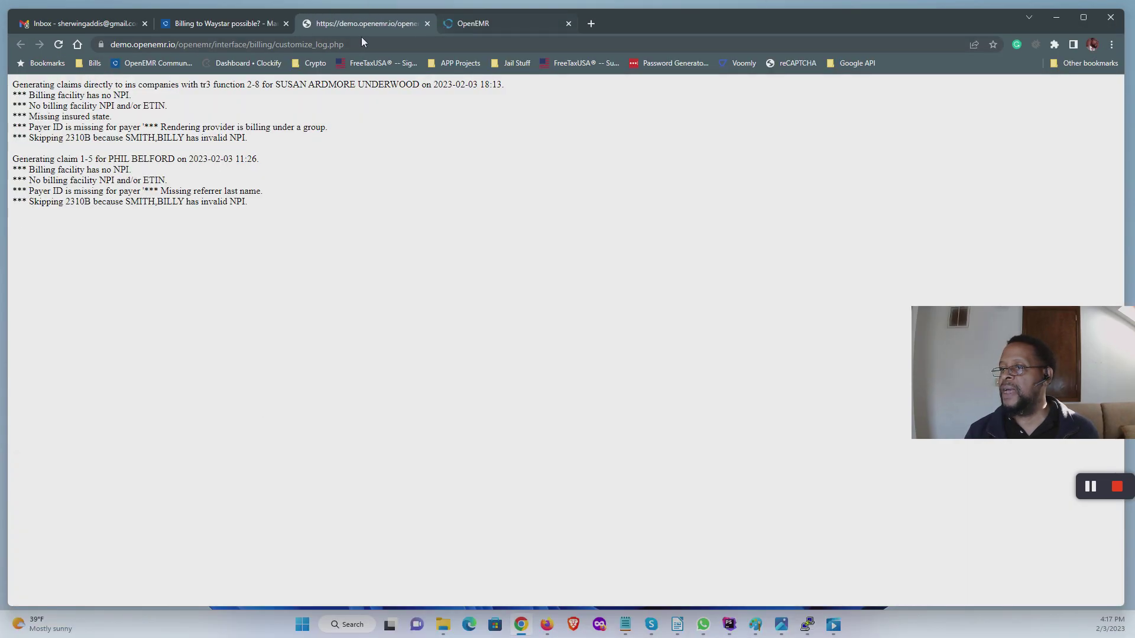
{"action": "left_click", "coordinate": [468, 28]}
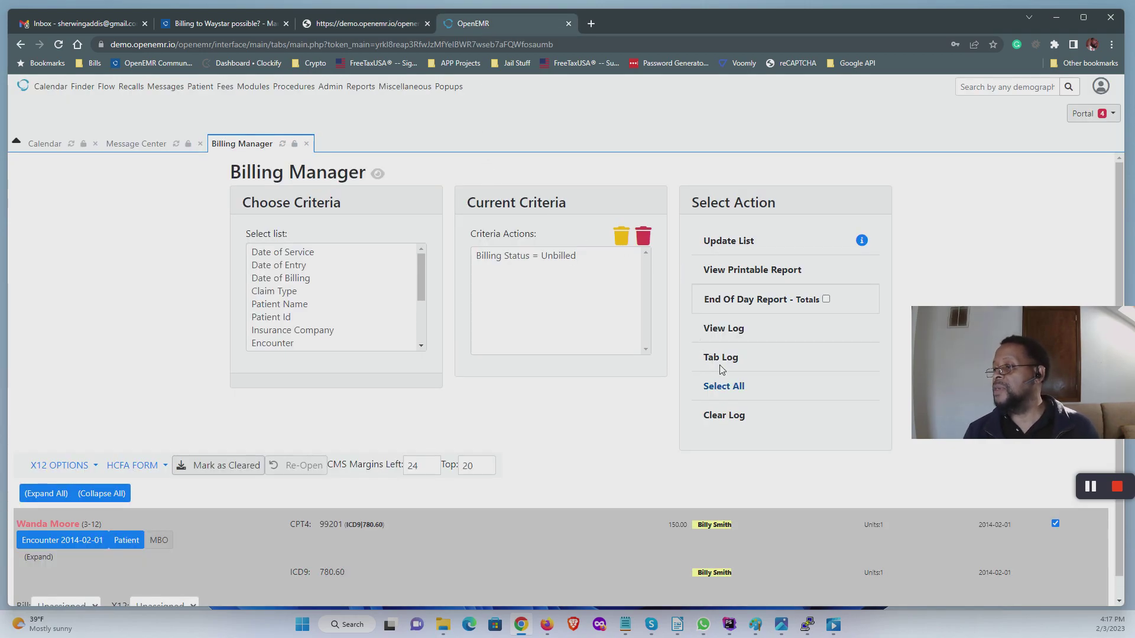
Step: Compare the billing log's popup view with its browser page view, closing each one after viewing
{"action": "left_click", "coordinate": [724, 333]}
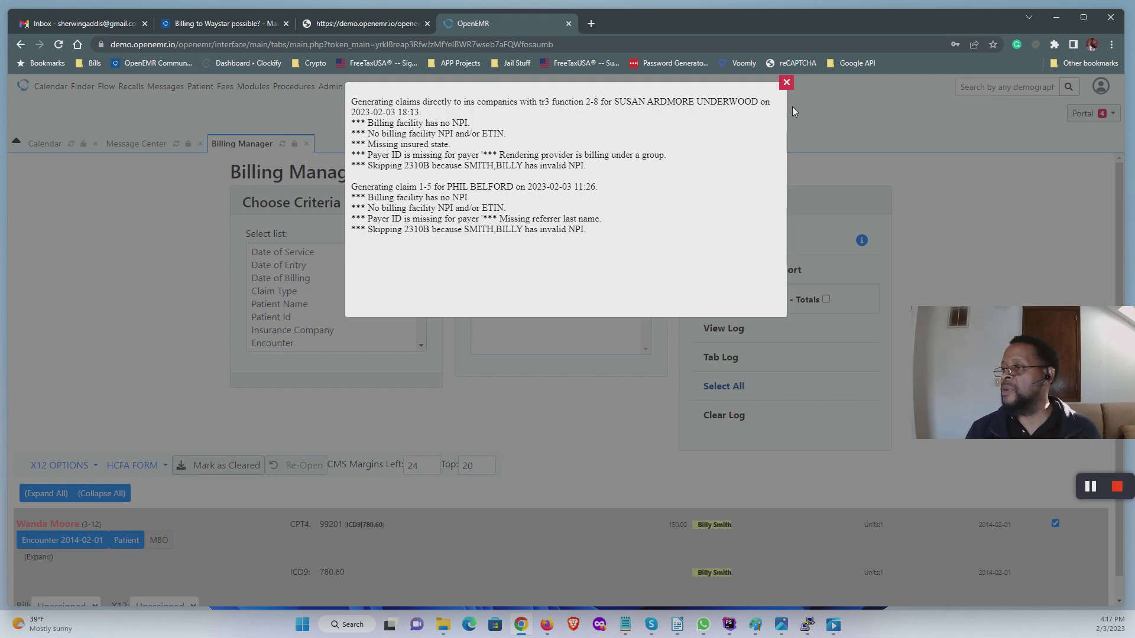
{"action": "left_click", "coordinate": [786, 86]}
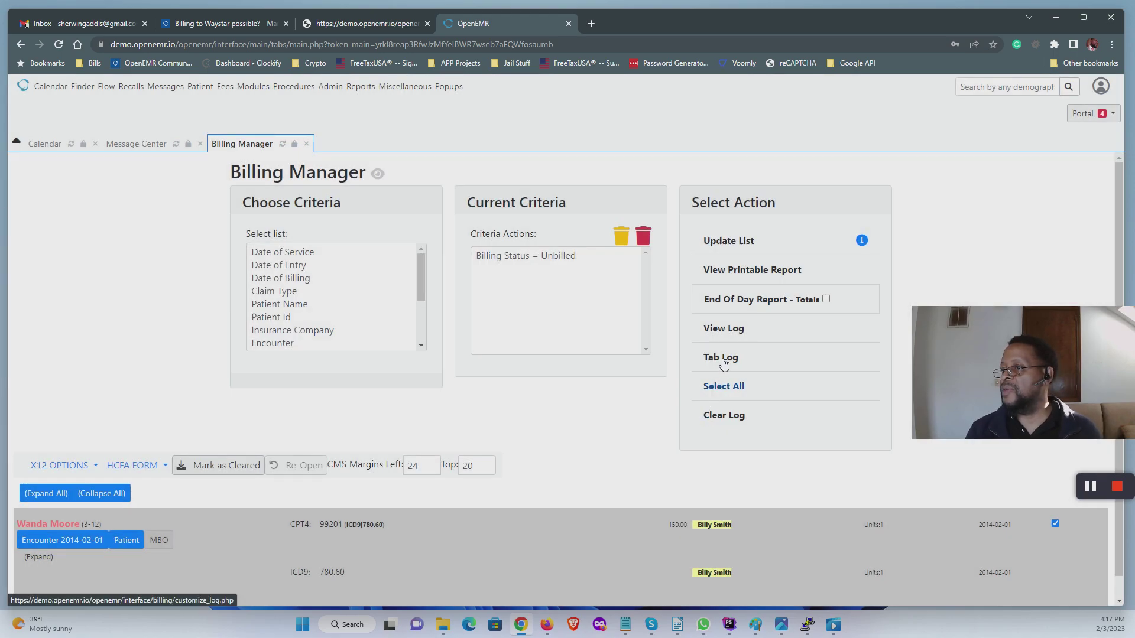
{"action": "left_click", "coordinate": [724, 363]}
{"action": "left_click", "coordinate": [389, 28]}
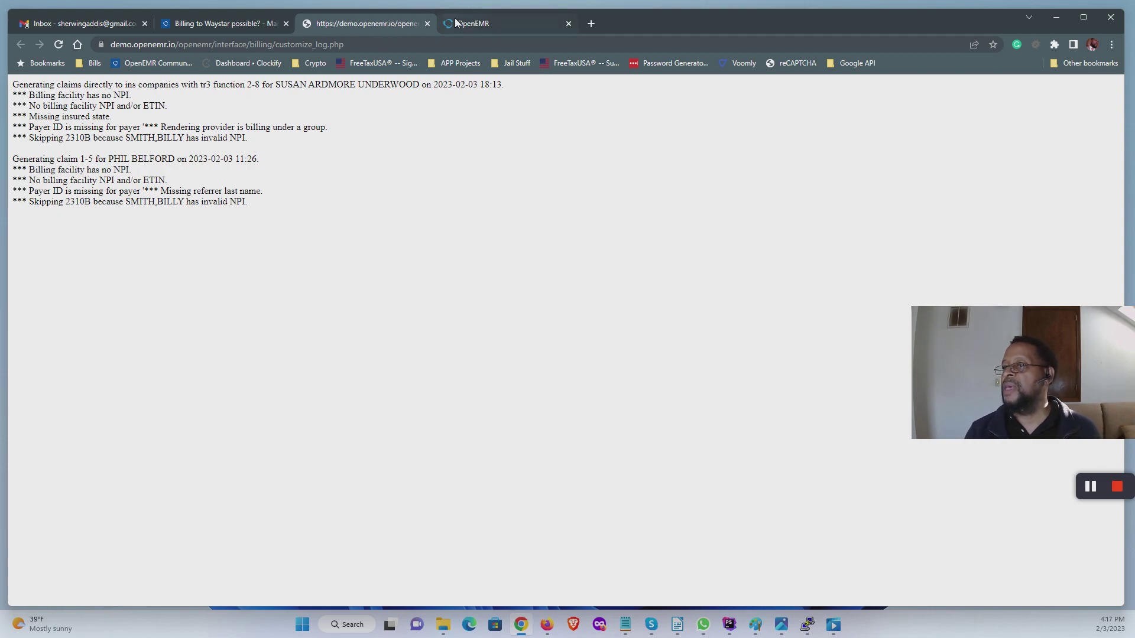
{"action": "left_click", "coordinate": [428, 23]}
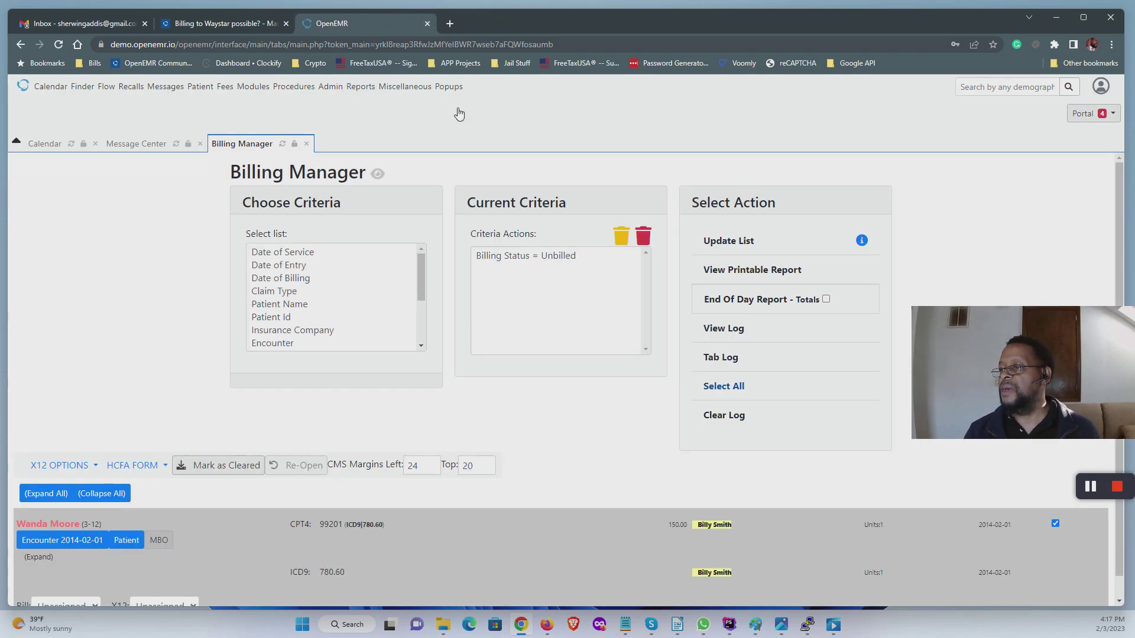
Step: Clear the billing log and check its contents on a separate browser page
{"action": "left_click", "coordinate": [724, 415]}
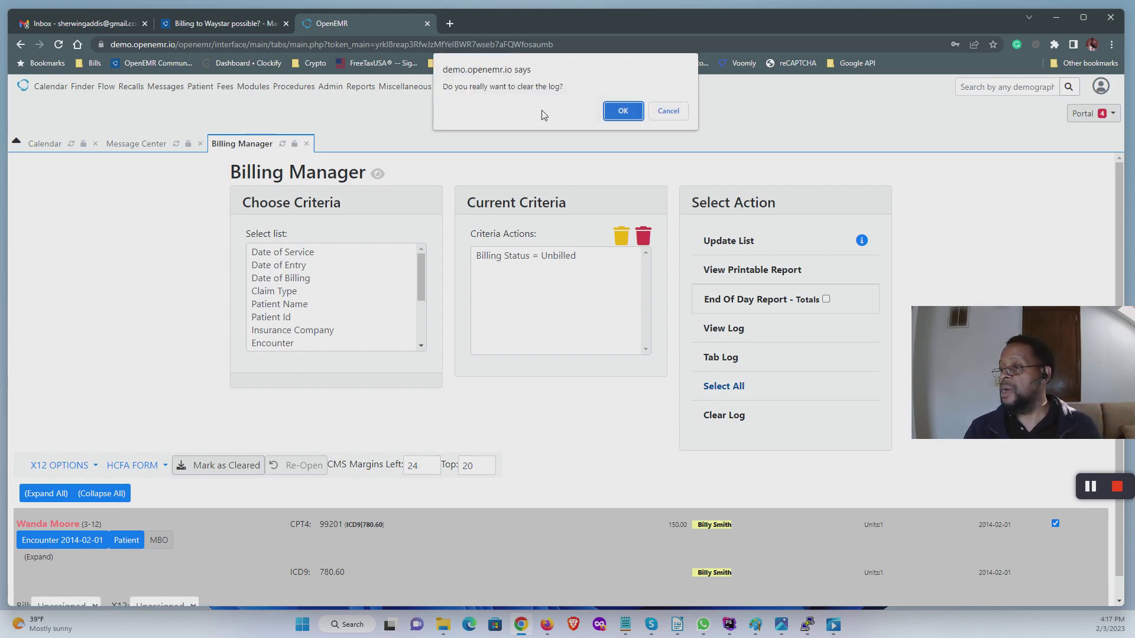
{"action": "left_click", "coordinate": [624, 112]}
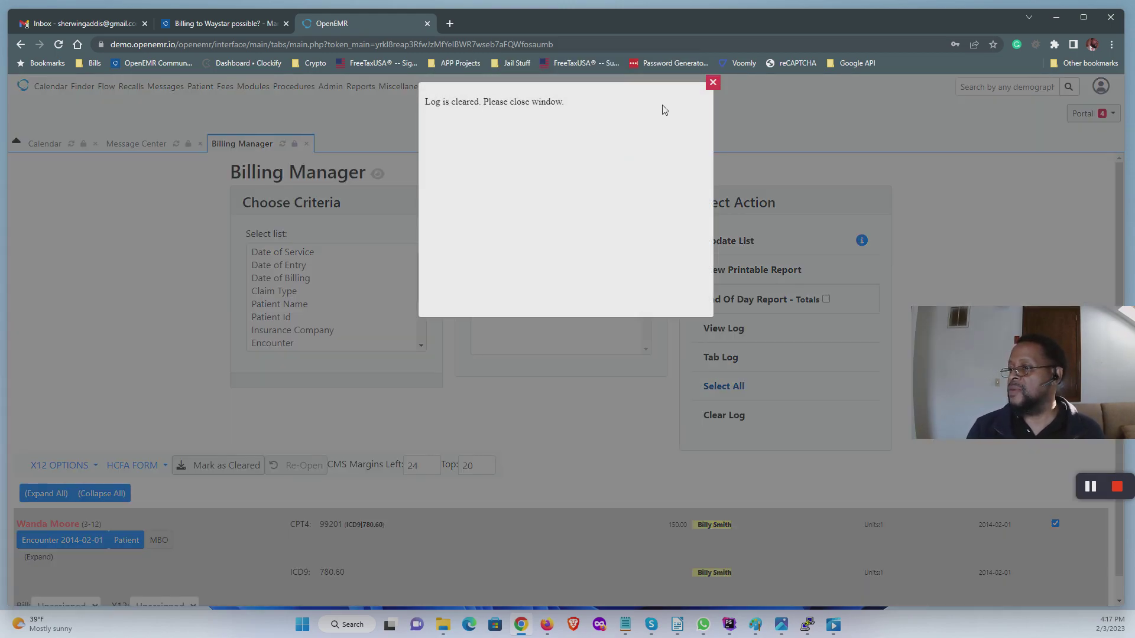
{"action": "left_click", "coordinate": [712, 84]}
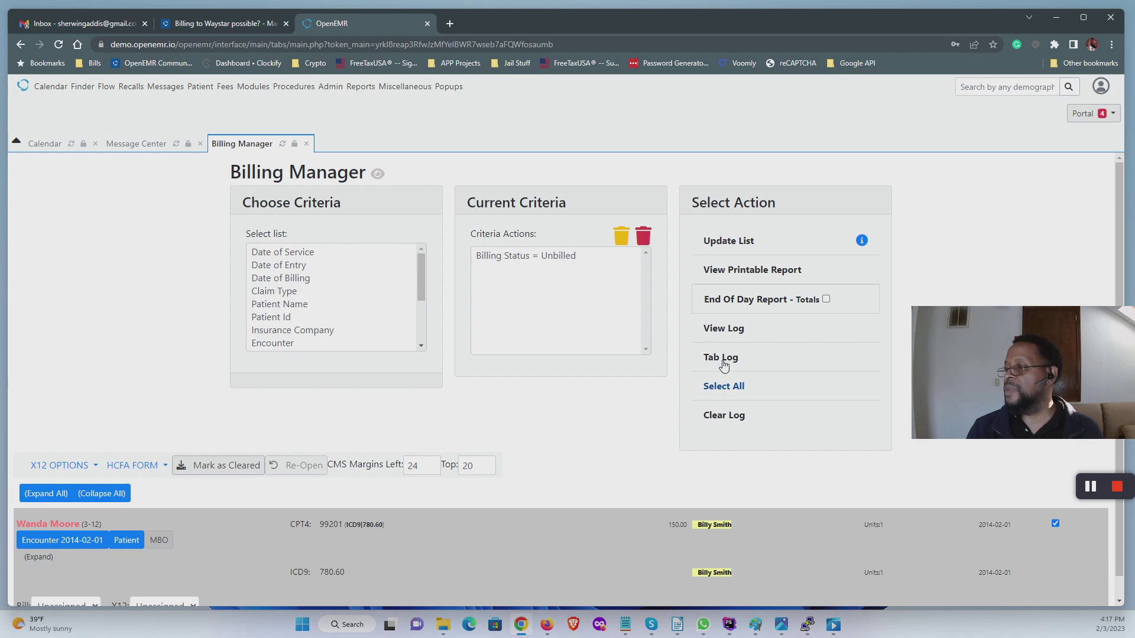
{"action": "left_click", "coordinate": [722, 358]}
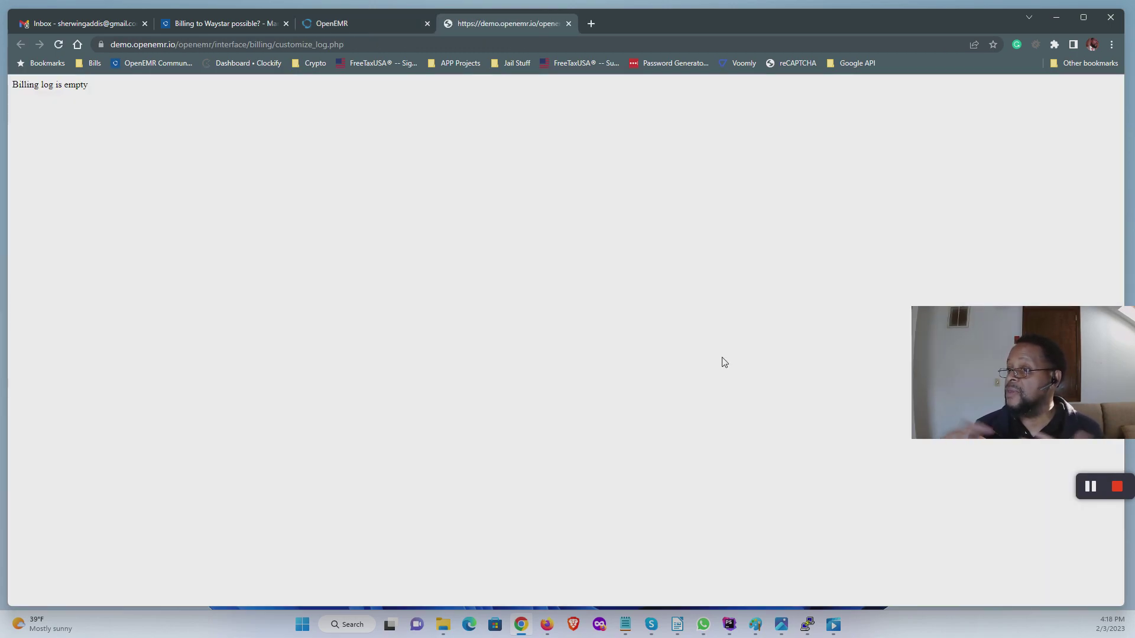
{"action": "left_click", "coordinate": [568, 24]}
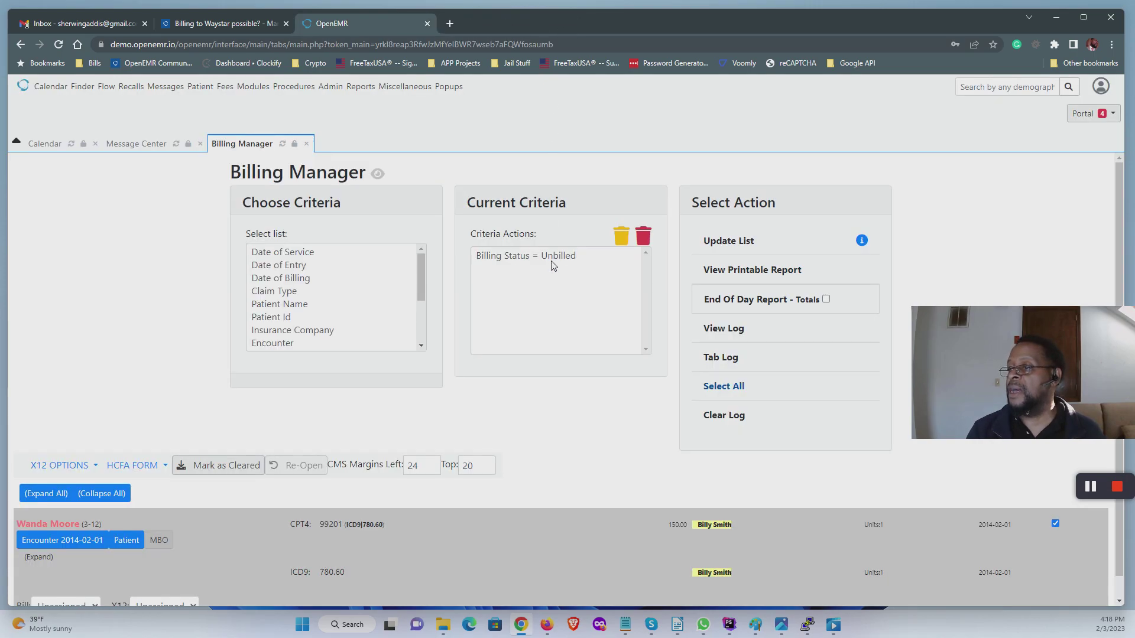
{"action": "left_click", "coordinate": [59, 465]}
{"action": "left_click", "coordinate": [79, 488]}
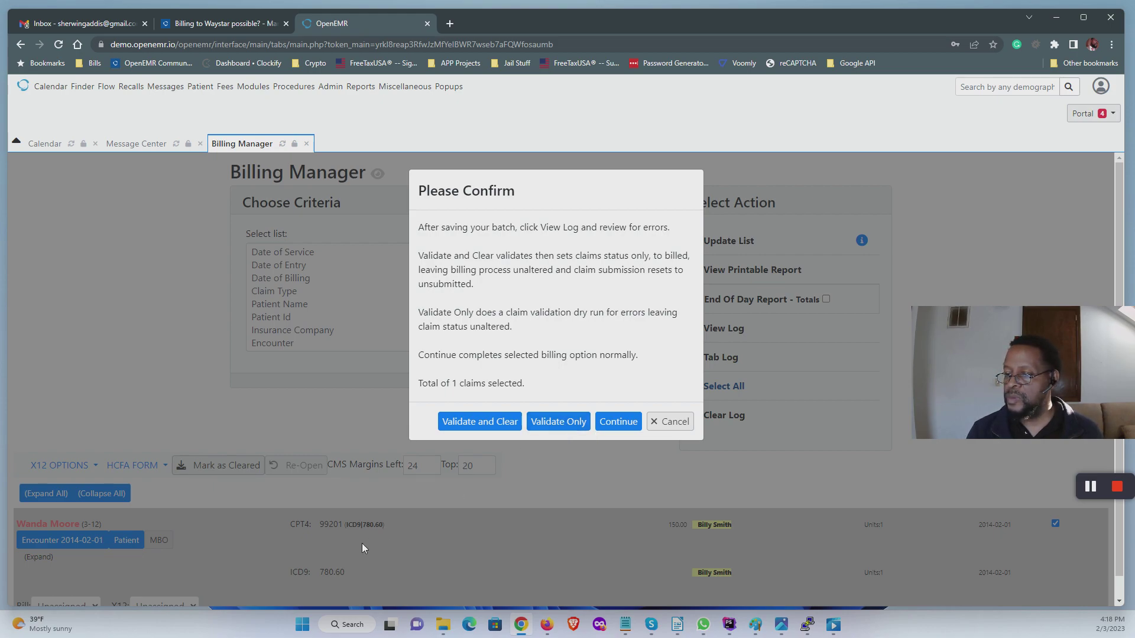
{"action": "left_click", "coordinate": [659, 423]}
Step: Assign the X12 partner "test" to the selected claim for the 2014-02-01 encounter
{"action": "scroll", "coordinate": [341, 562], "scroll_direction": "down", "scroll_amount": 1}
{"action": "left_click", "coordinate": [194, 584]}
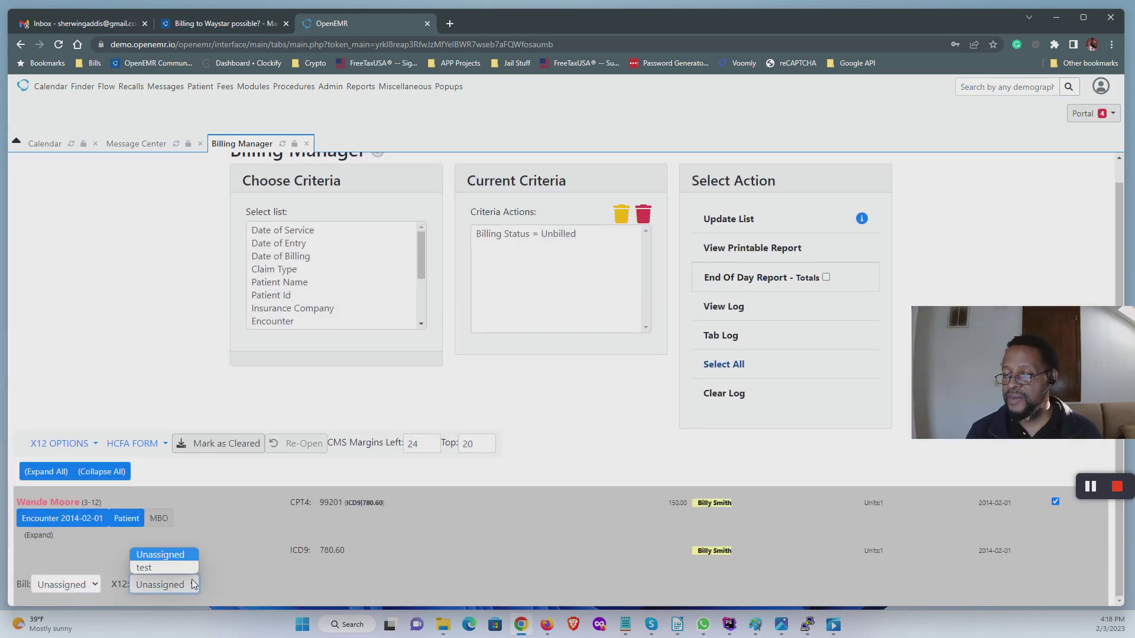
{"action": "left_click", "coordinate": [176, 571]}
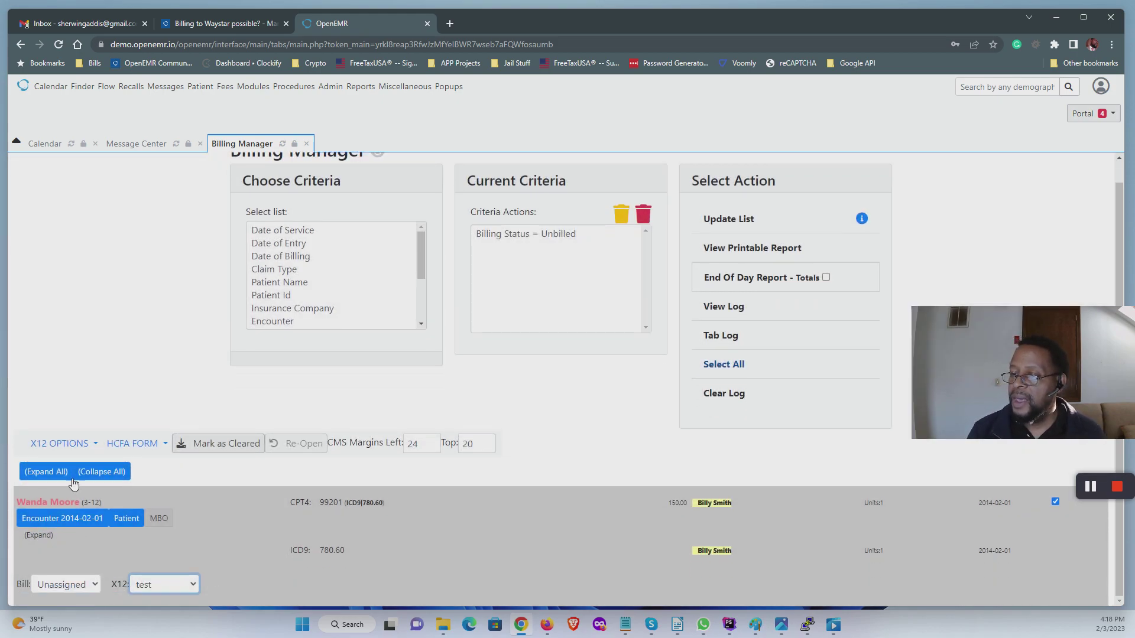
Step: Run the selected claim's X12 processing again as Validate Only and open the billing log from the results
{"action": "left_click", "coordinate": [71, 451]}
{"action": "left_click", "coordinate": [73, 471]}
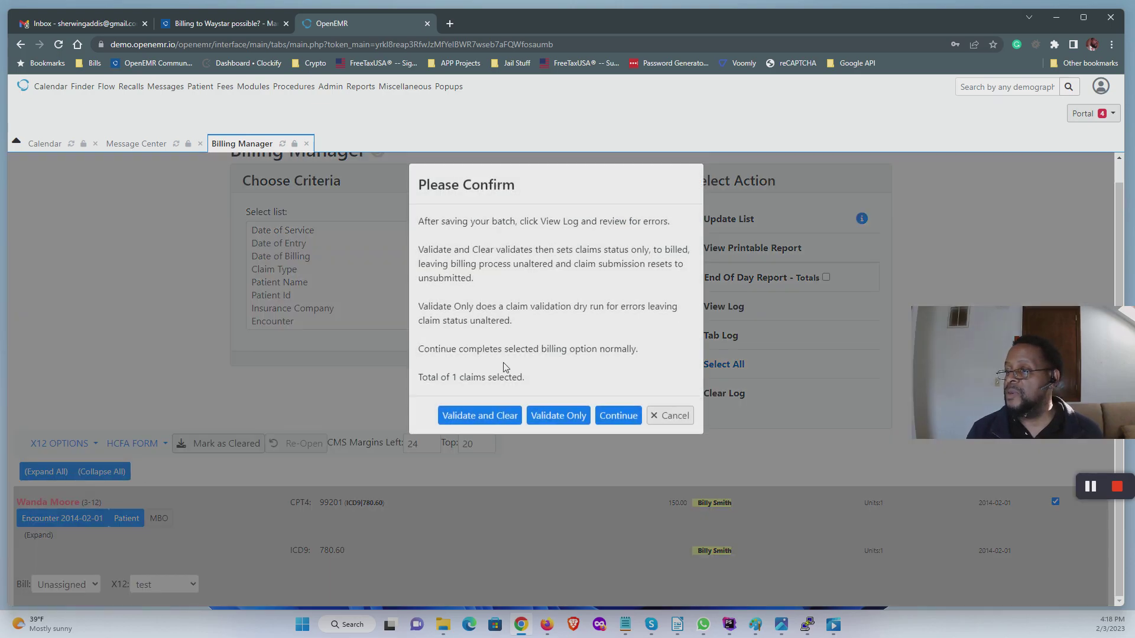
{"action": "left_click", "coordinate": [576, 421]}
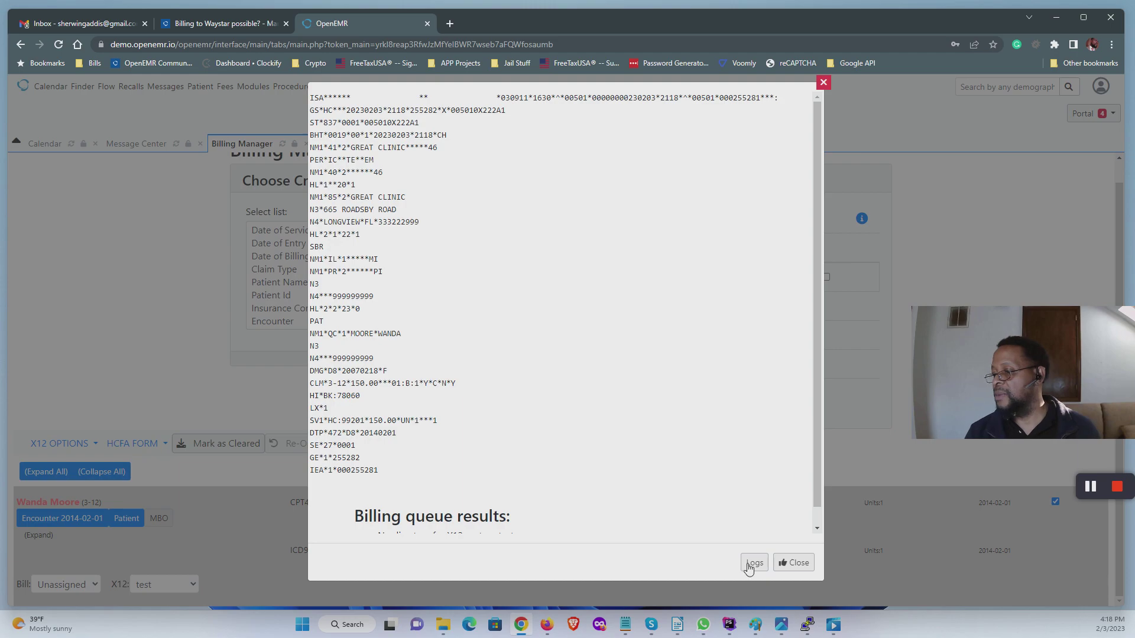
{"action": "left_click", "coordinate": [754, 564]}
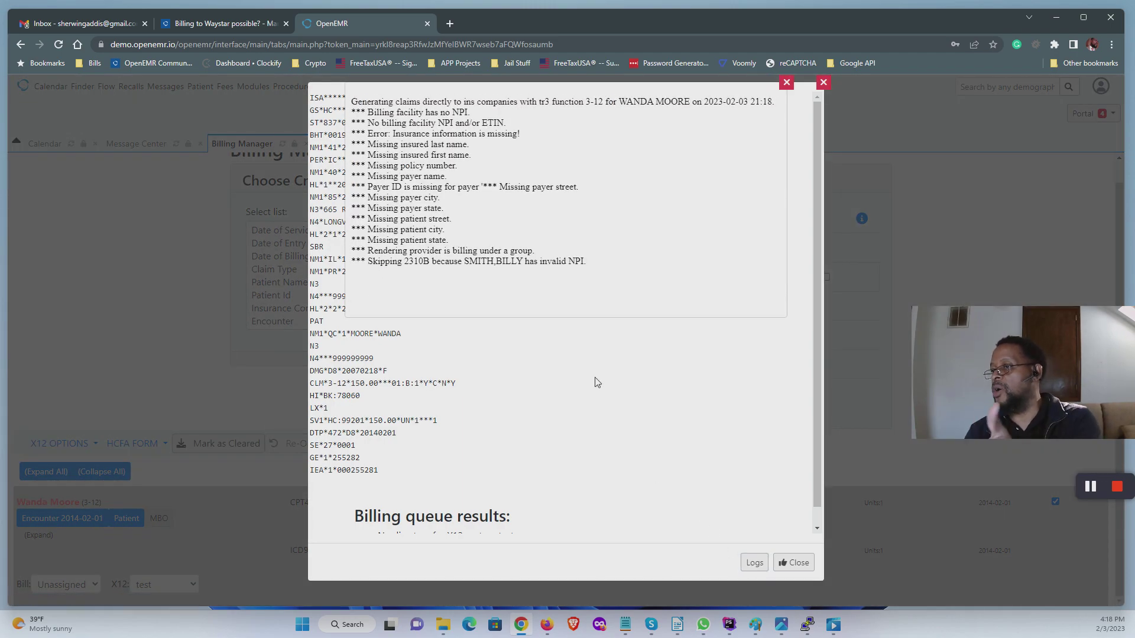